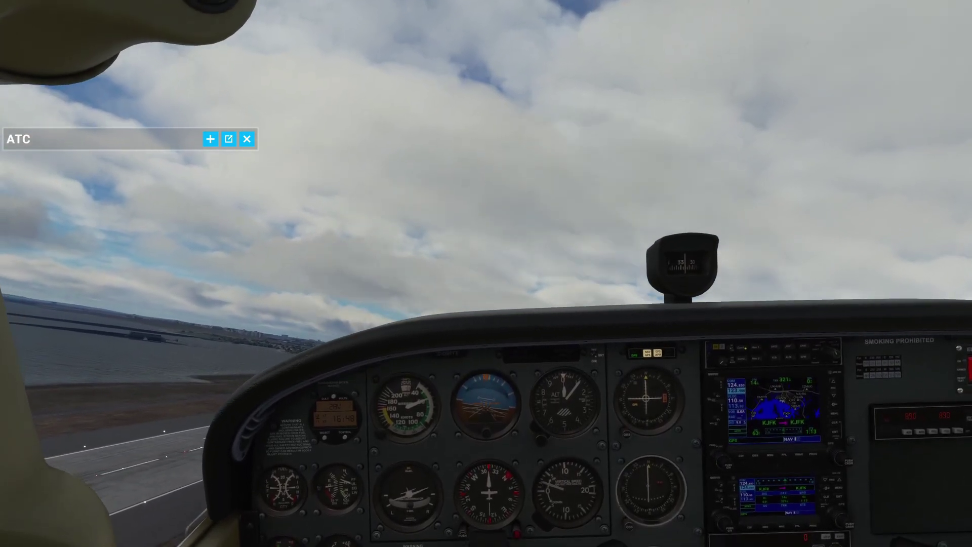
Close the ATC window in Microsoft Flight Simulator.
click(249, 140)
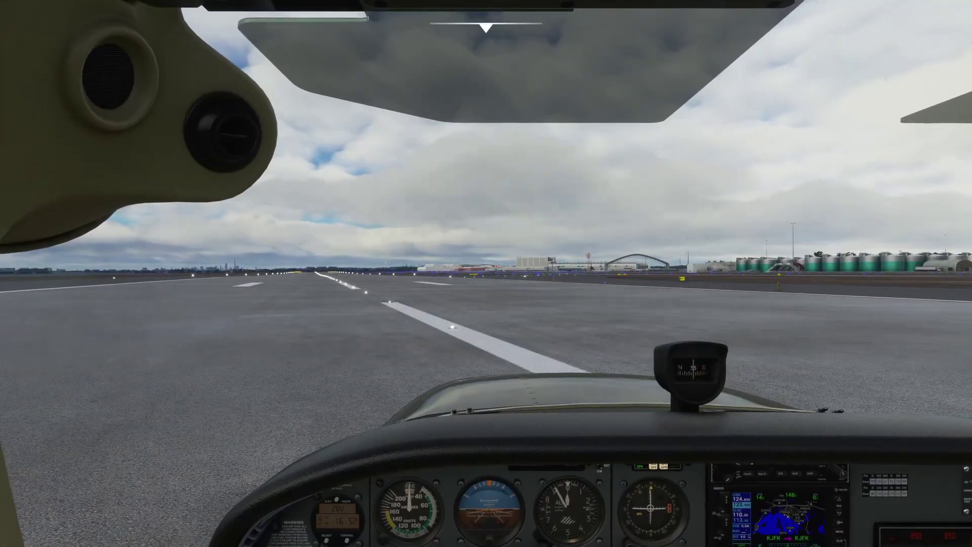
Bring up SPAD.neXt, enlarge and centre its window, and show the SCRIPT PANEL device page.
key(alt+Tab)
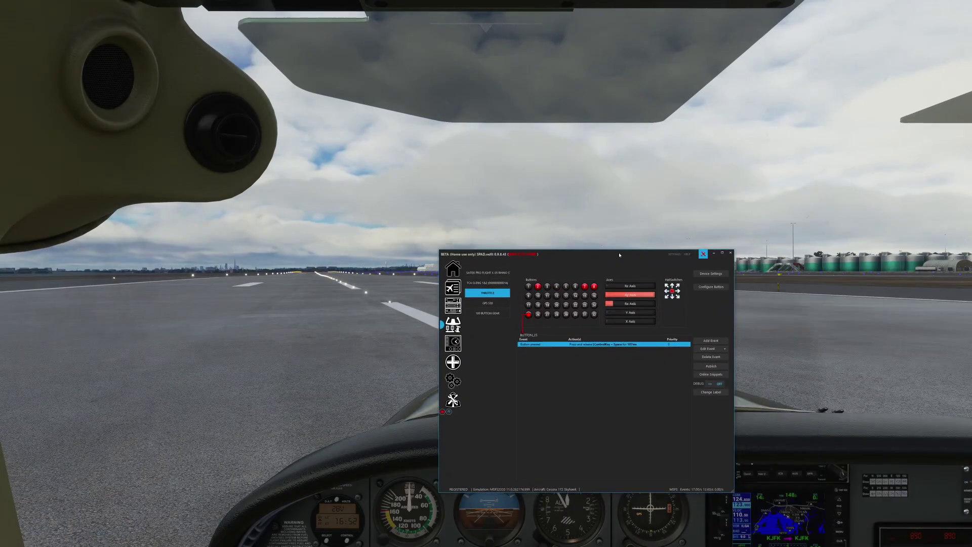
drag(619, 254, 425, 116)
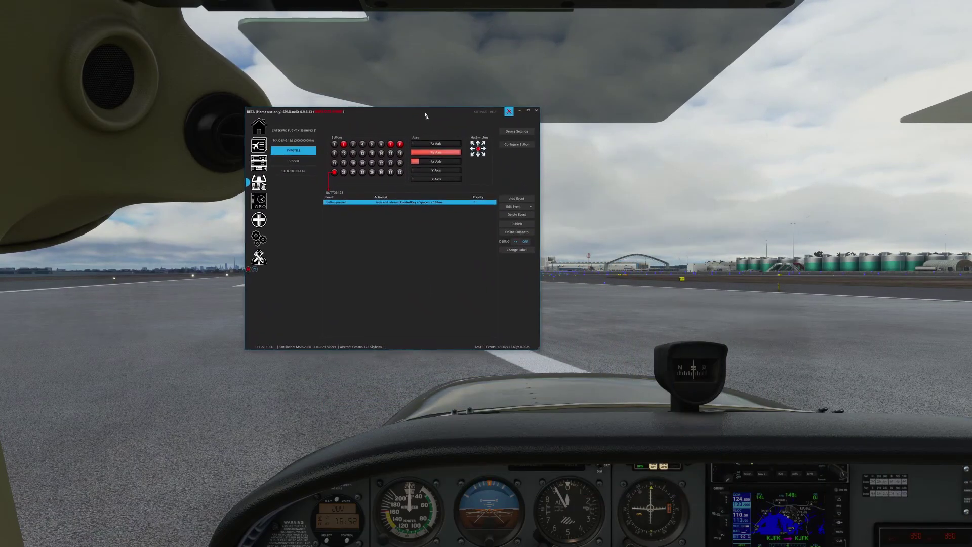
drag(538, 349, 696, 401)
drag(476, 118, 539, 154)
click(319, 203)
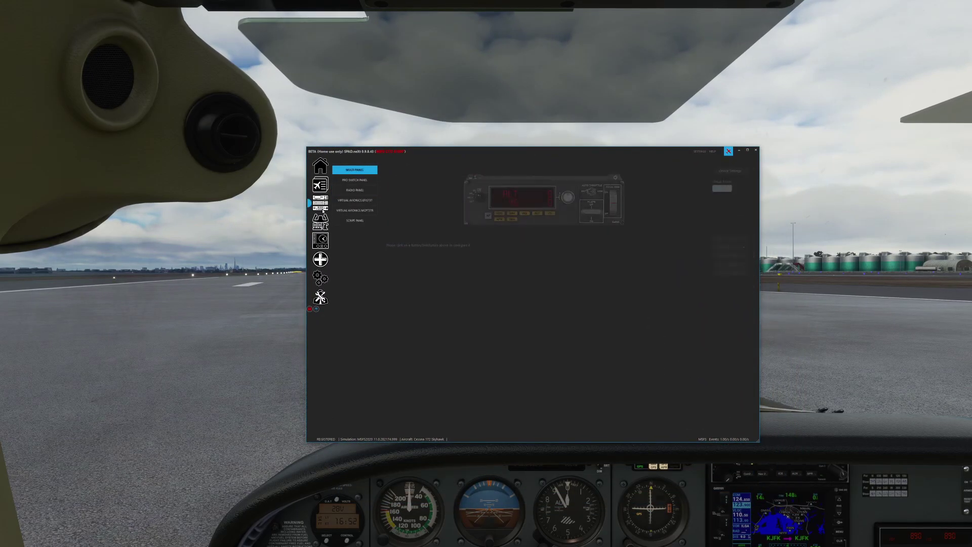
click(357, 220)
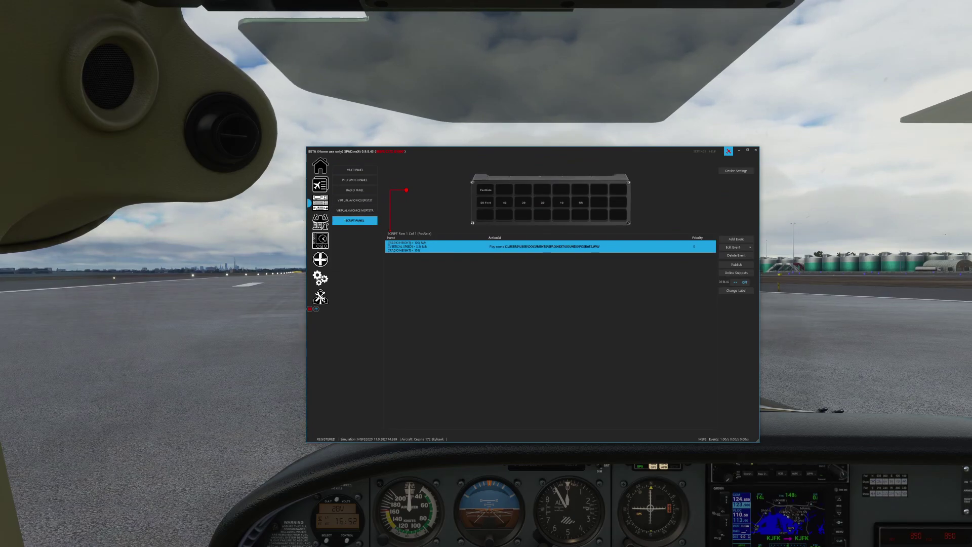
click(321, 277)
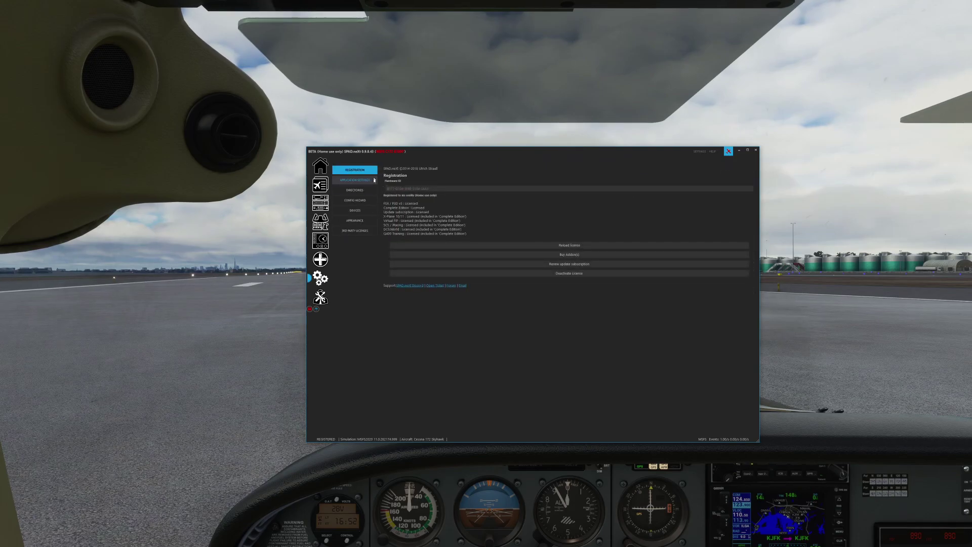
click(357, 210)
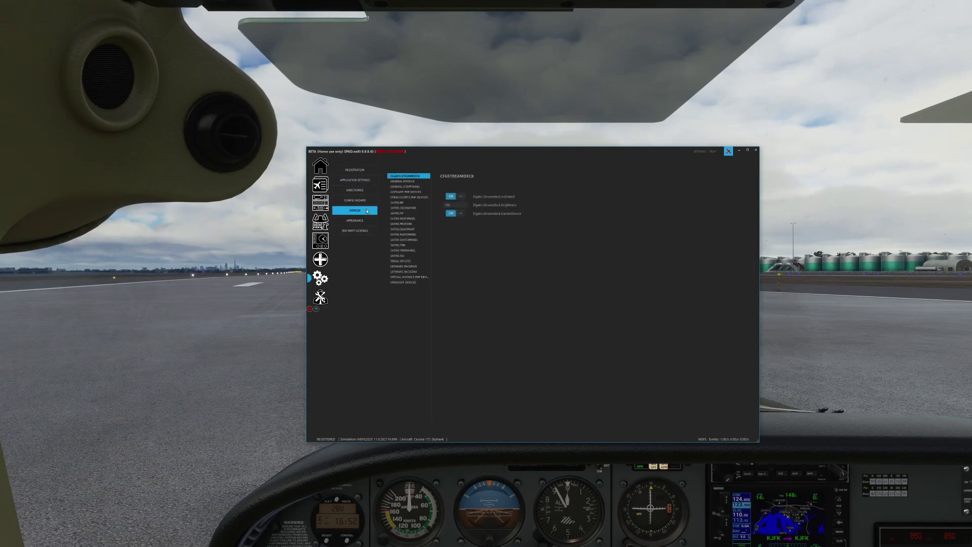
click(414, 187)
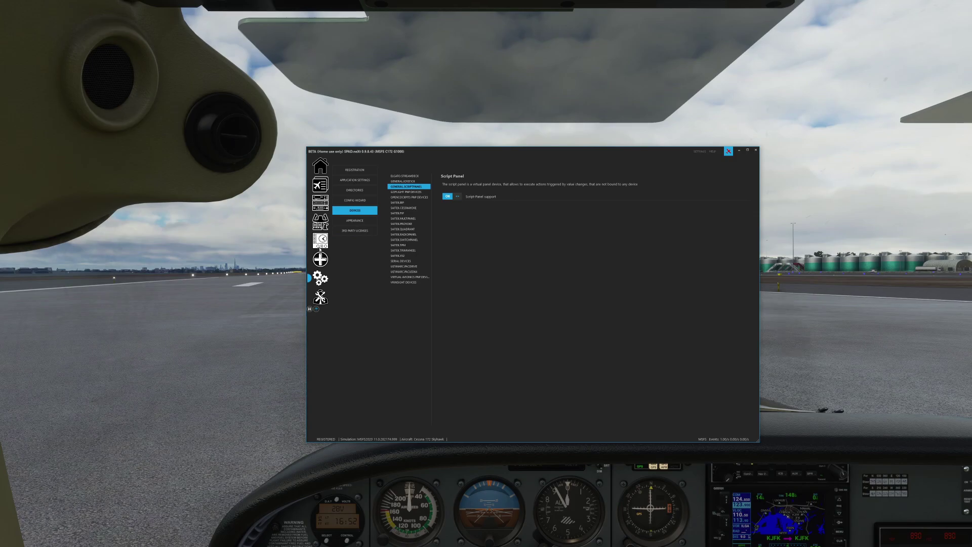
click(320, 202)
click(354, 221)
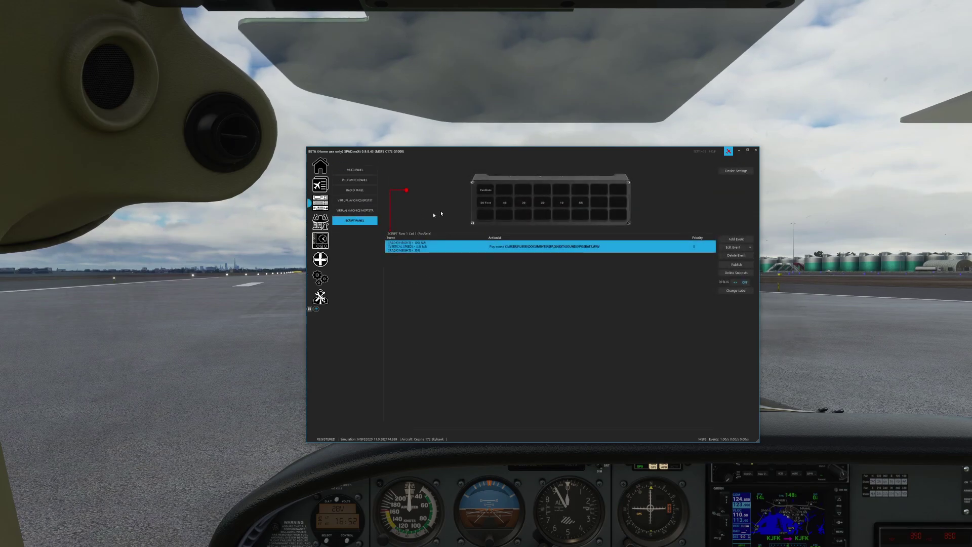
Select script button Row 1 Col 1 and preview its PosRate conditional action without changes.
click(486, 192)
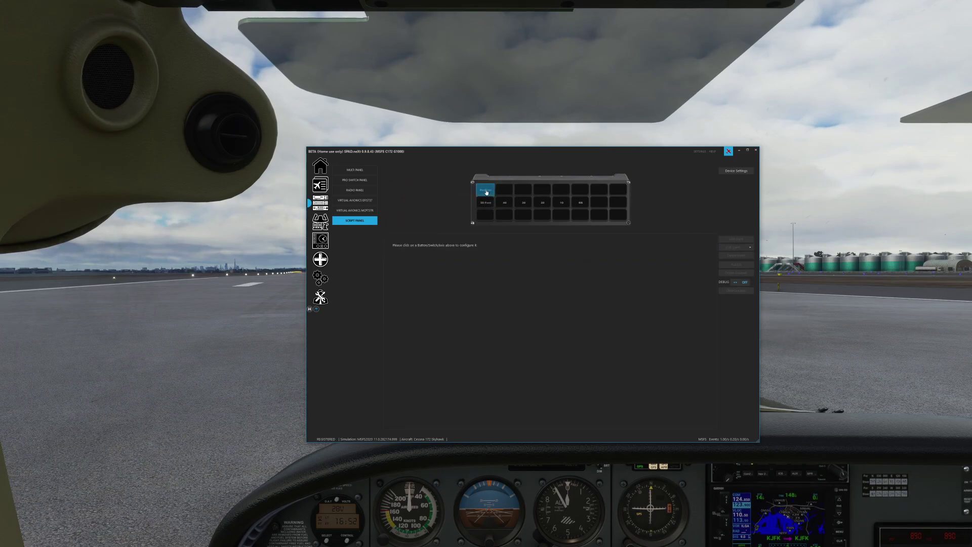
click(486, 192)
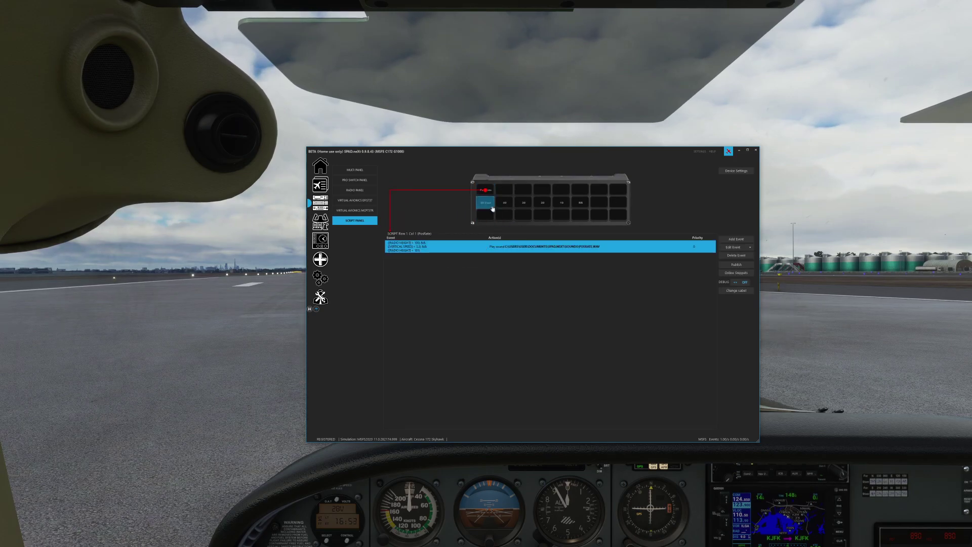
double_click(502, 245)
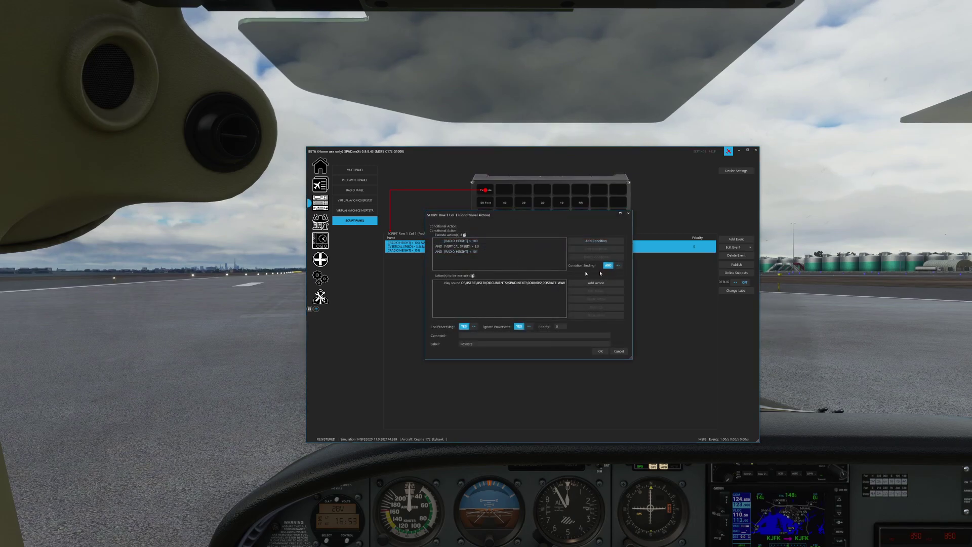
click(624, 354)
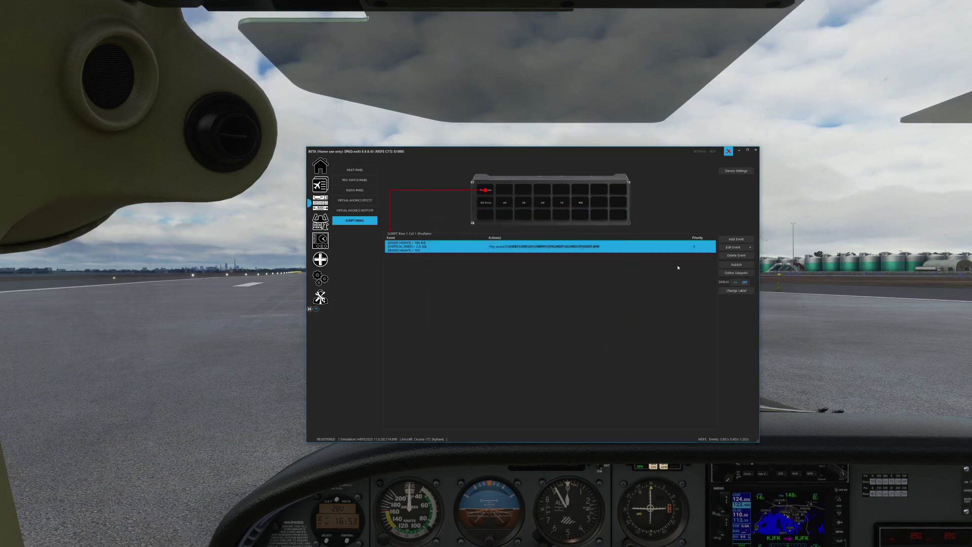
Try adding an event to Row 1 Col 4, cancel, then reopen Row 1 Col 1's PosRate action.
click(548, 190)
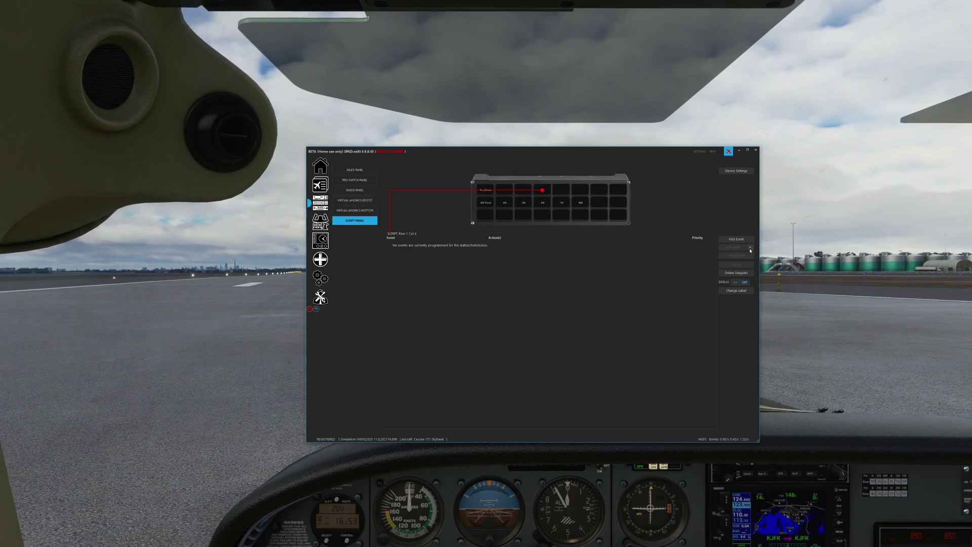
click(737, 239)
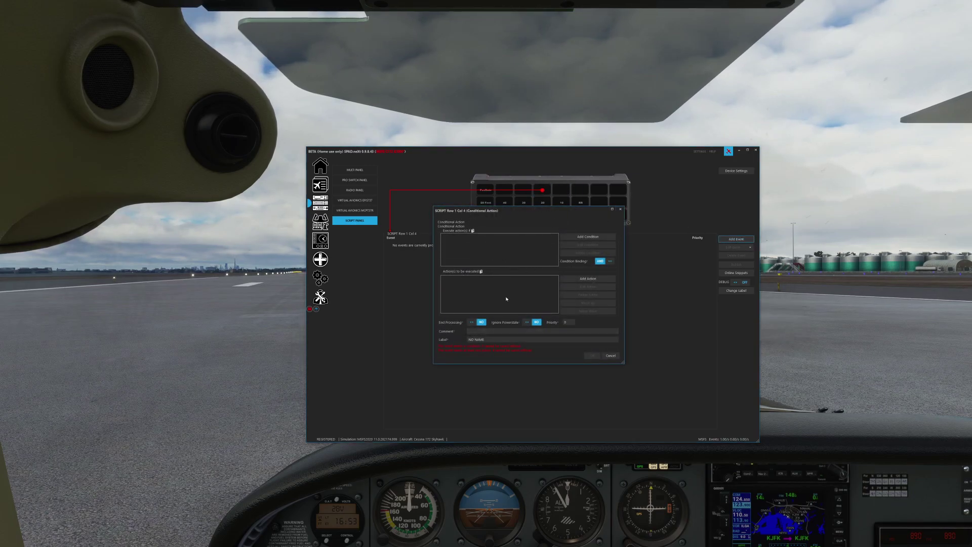
click(611, 356)
click(489, 193)
double_click(523, 248)
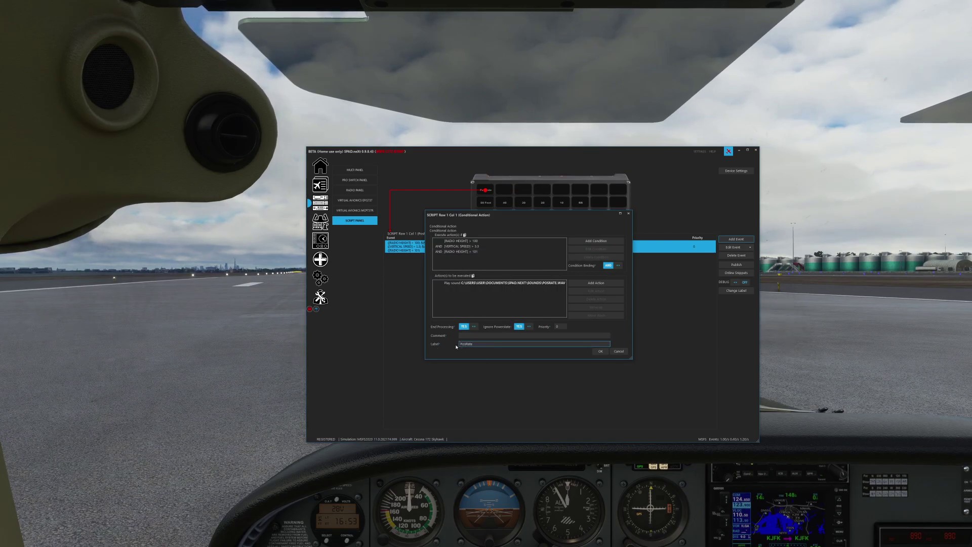
Confirm the first condition uses RADIO HEIGHT as its data source.
double_click(483, 242)
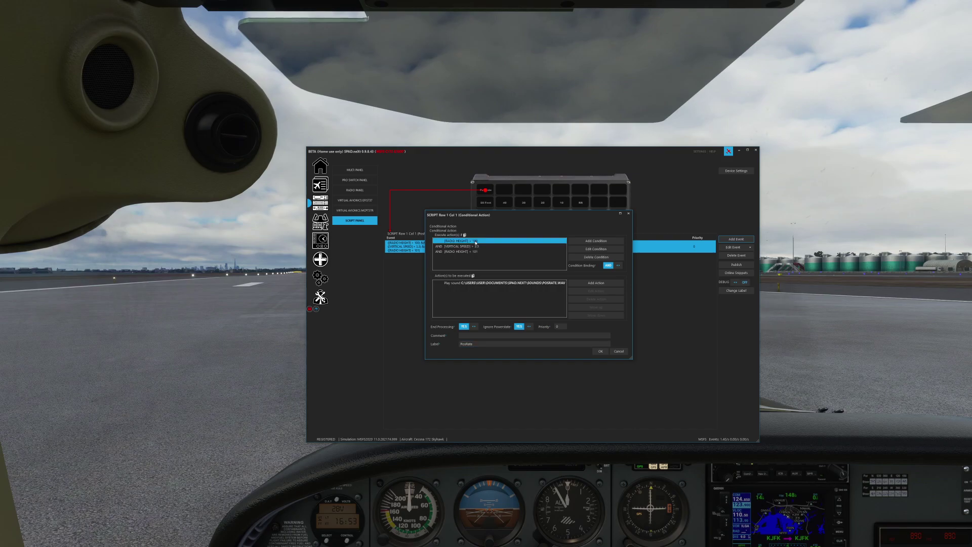
click(534, 260)
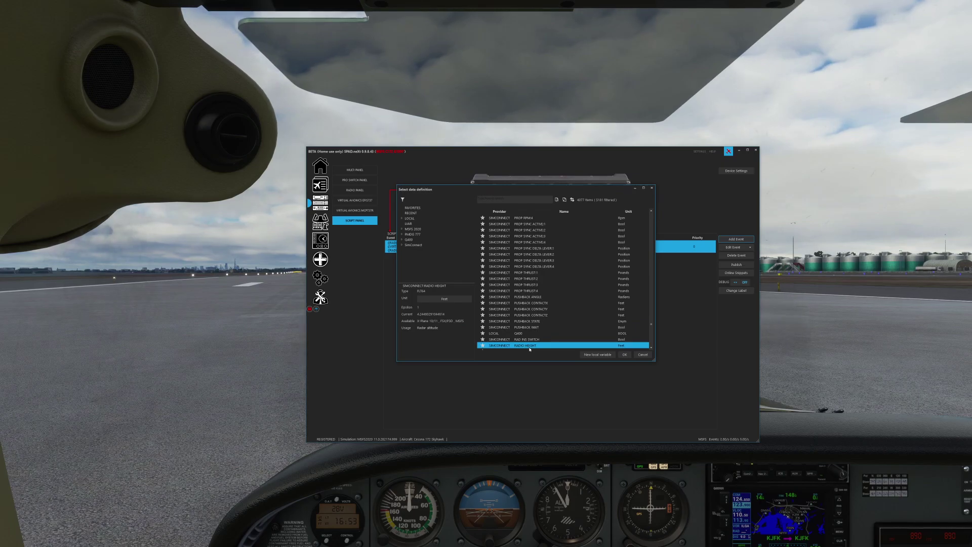
click(624, 354)
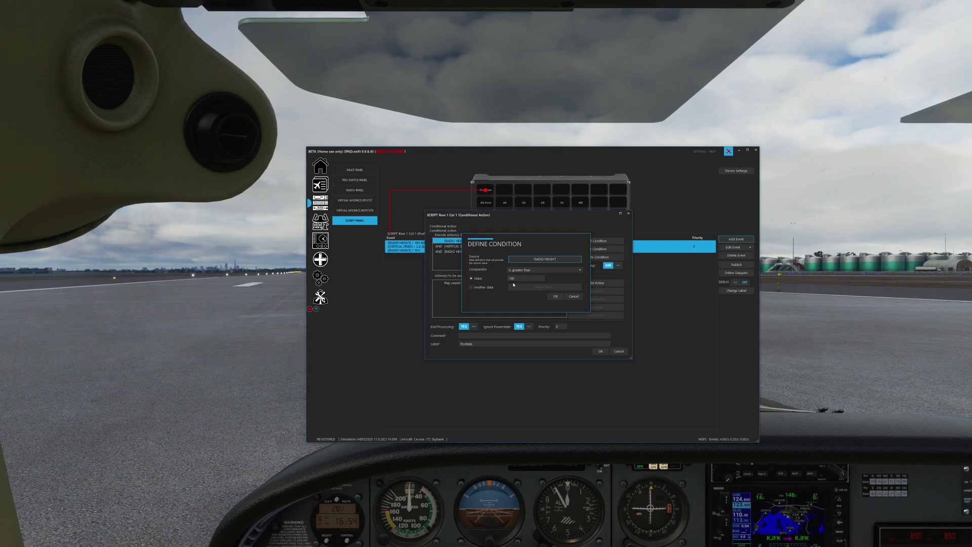
click(555, 297)
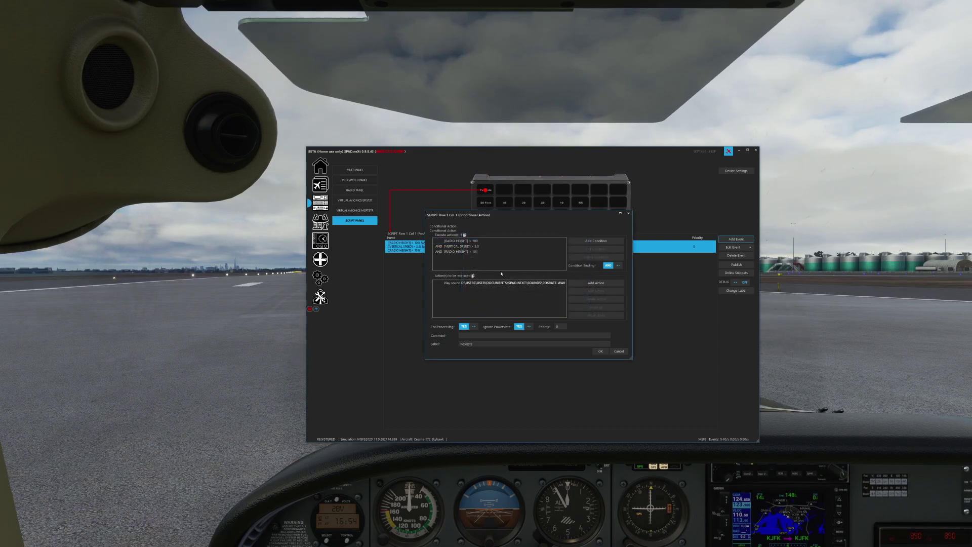
Confirm the 'AND [RADIO HEIGHT] < 101' condition and select the VERTICAL SPEED condition.
double_click(471, 252)
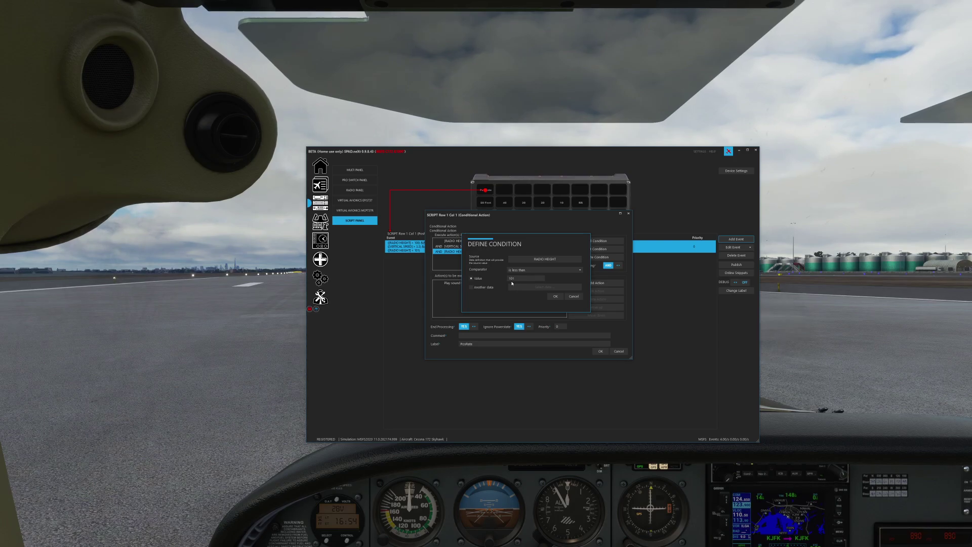
click(555, 296)
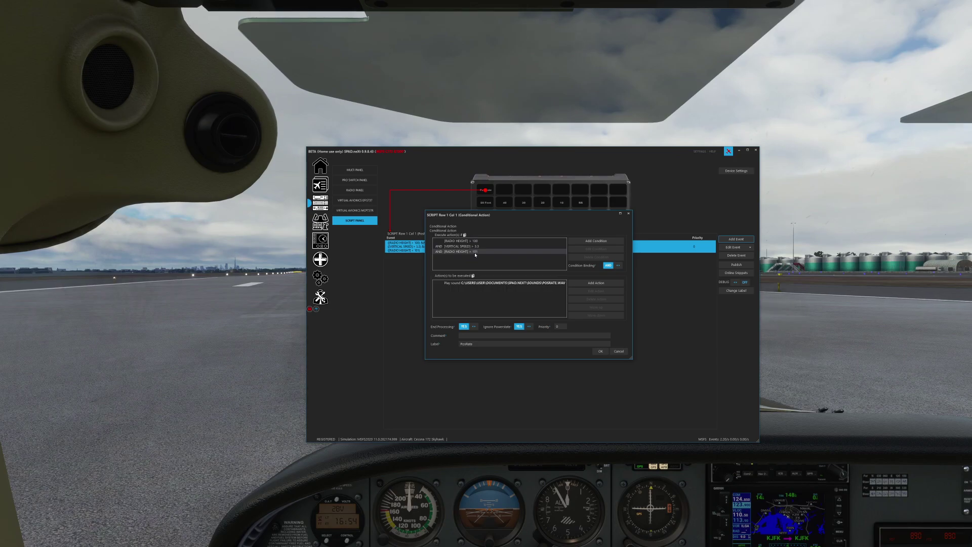
click(460, 247)
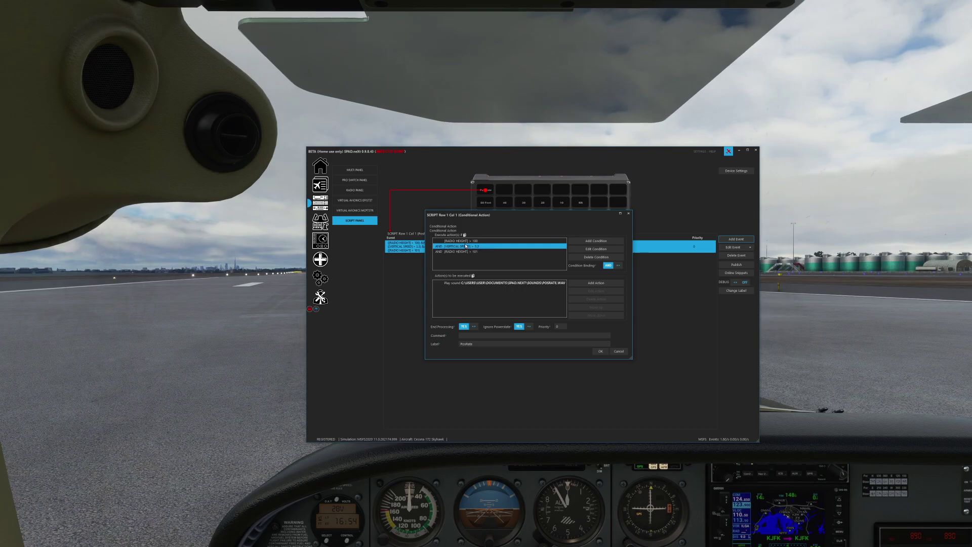
Make the condition test SimConnect VERTICAL SPEED 'is greater than' 3.3.
double_click(460, 247)
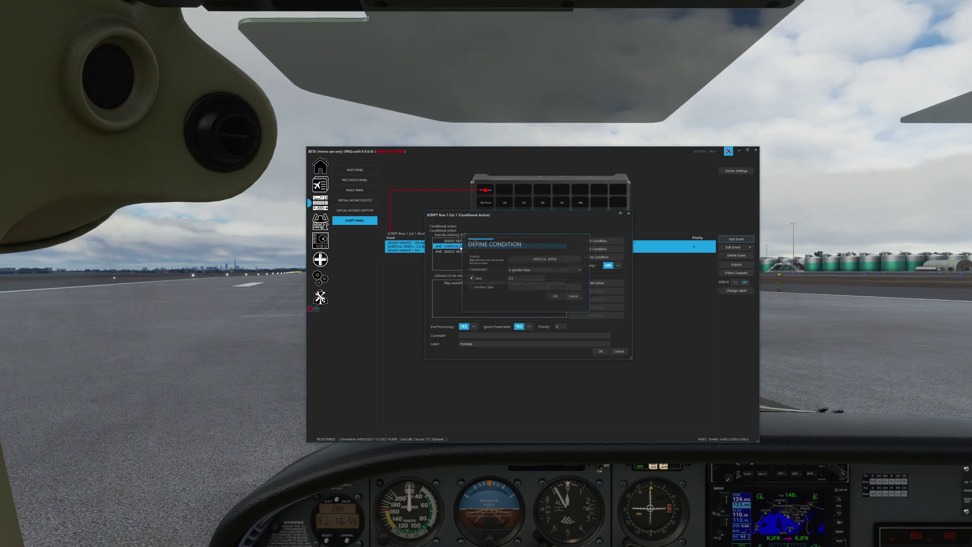
click(538, 259)
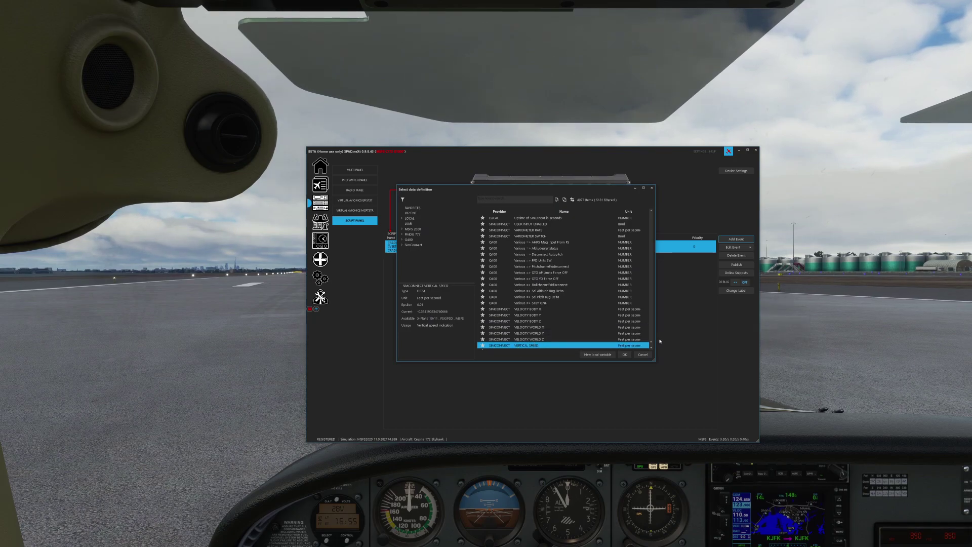
drag(653, 342, 676, 339)
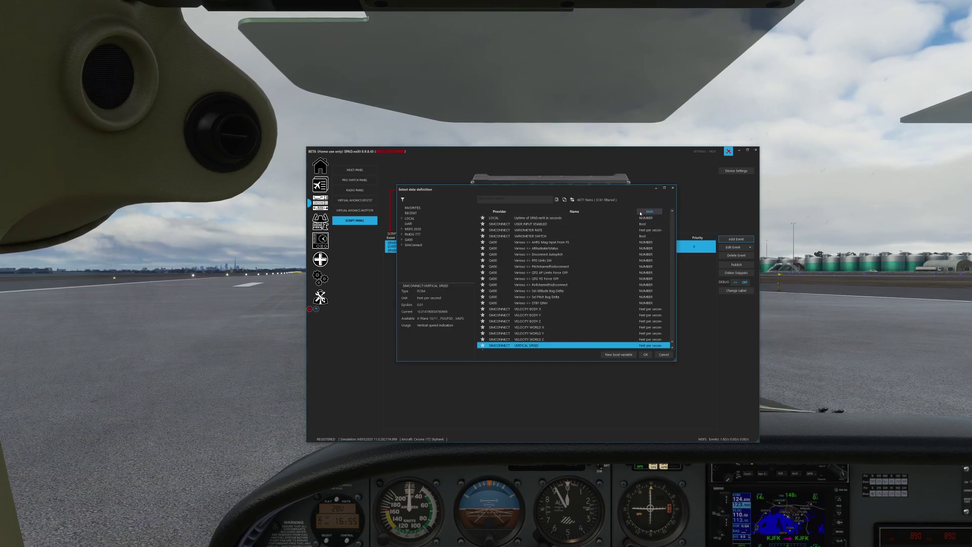
drag(635, 211, 613, 212)
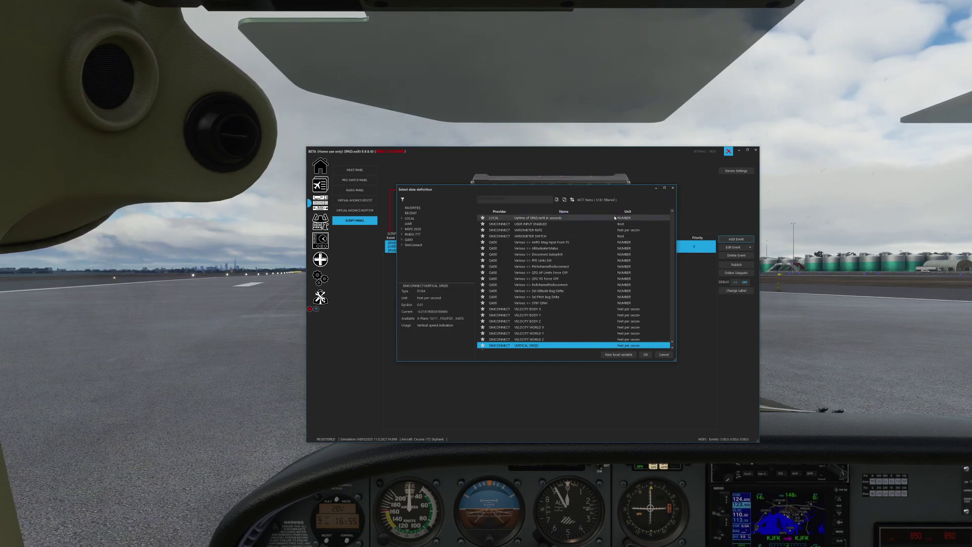
double_click(641, 212)
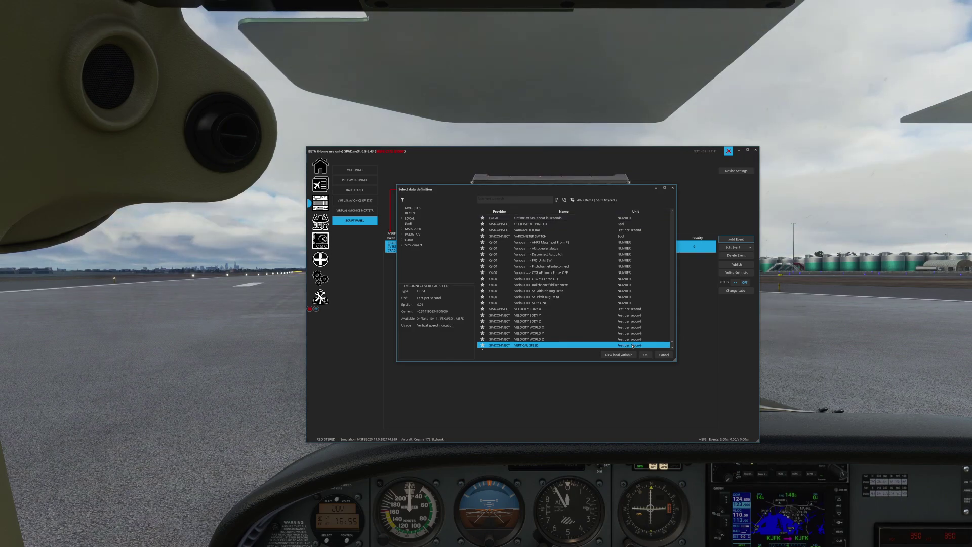
double_click(544, 346)
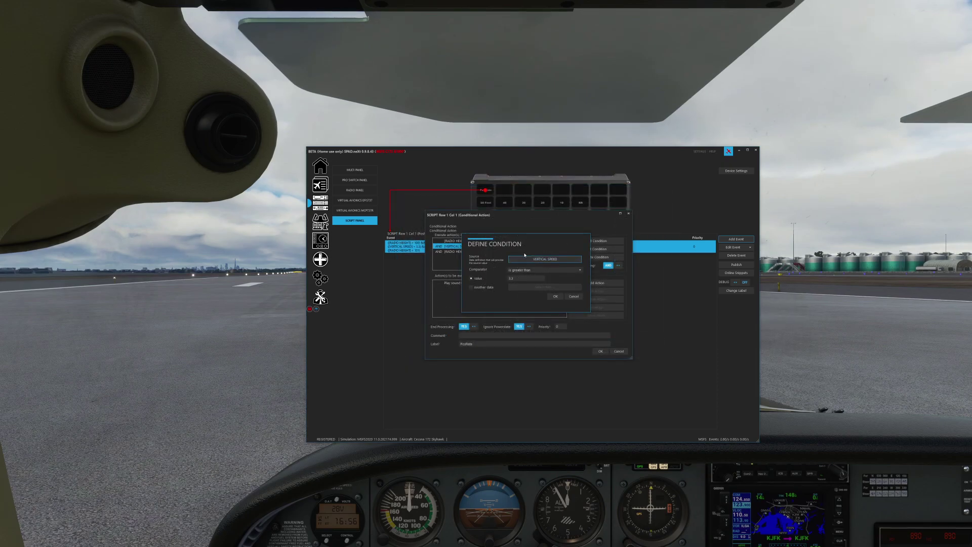
click(527, 269)
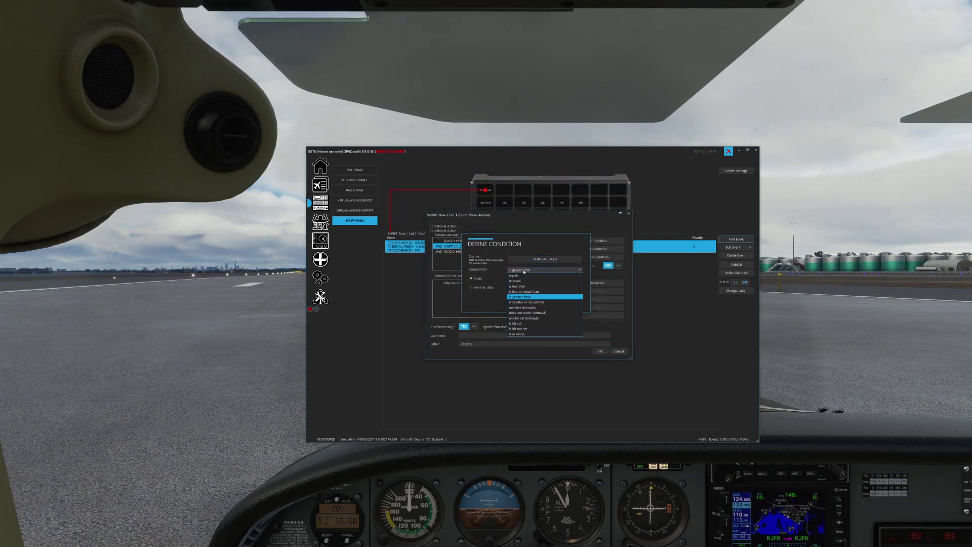
click(528, 297)
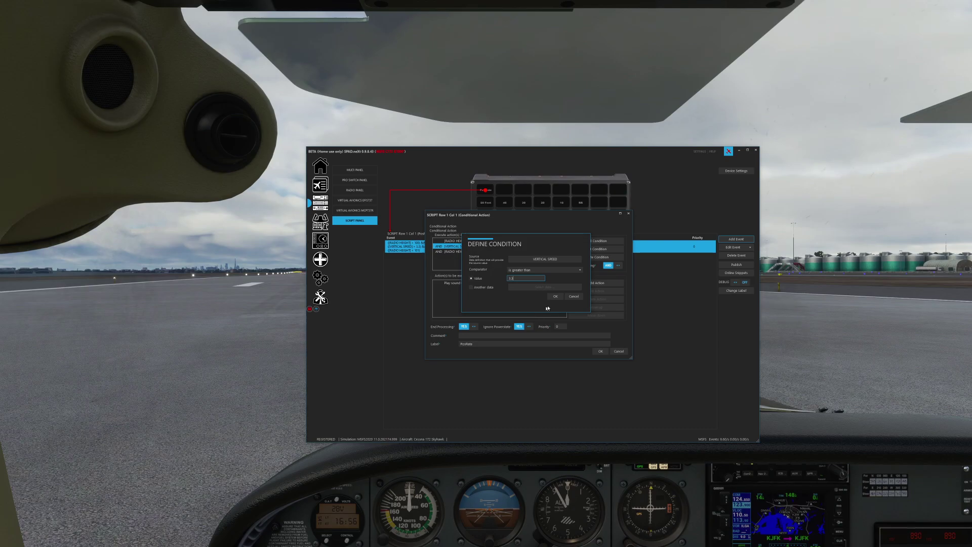
click(555, 296)
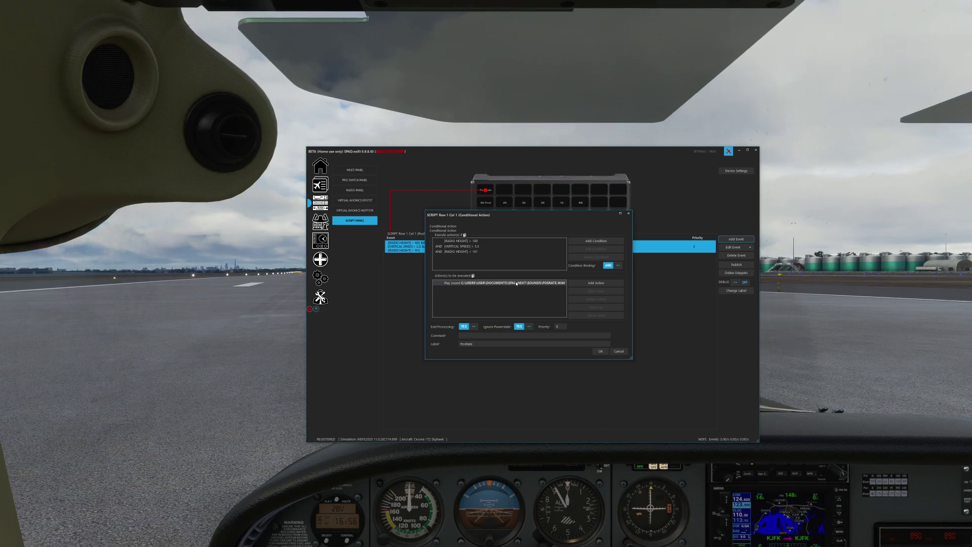
Add a Play sound action and browse for its sound file in Documents\SPAD.neXt.
click(600, 284)
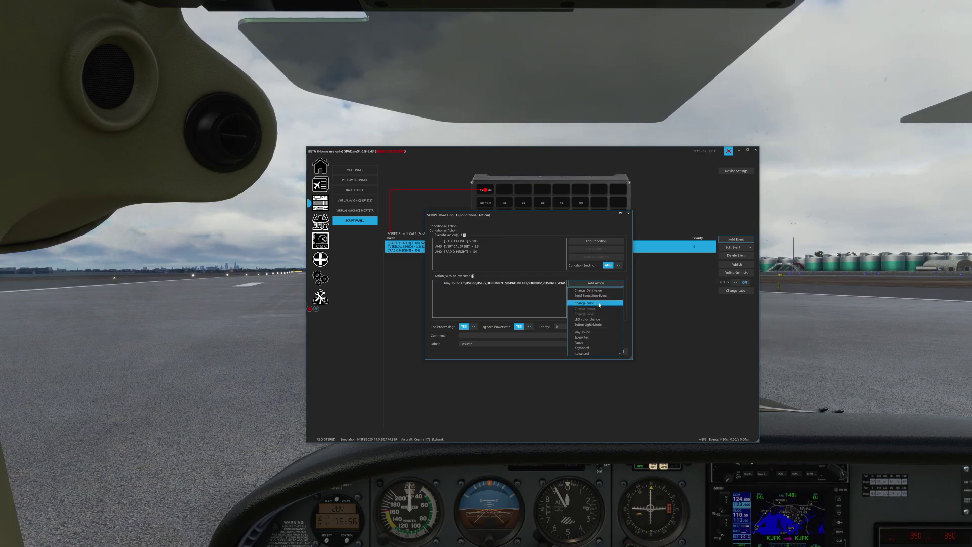
click(593, 332)
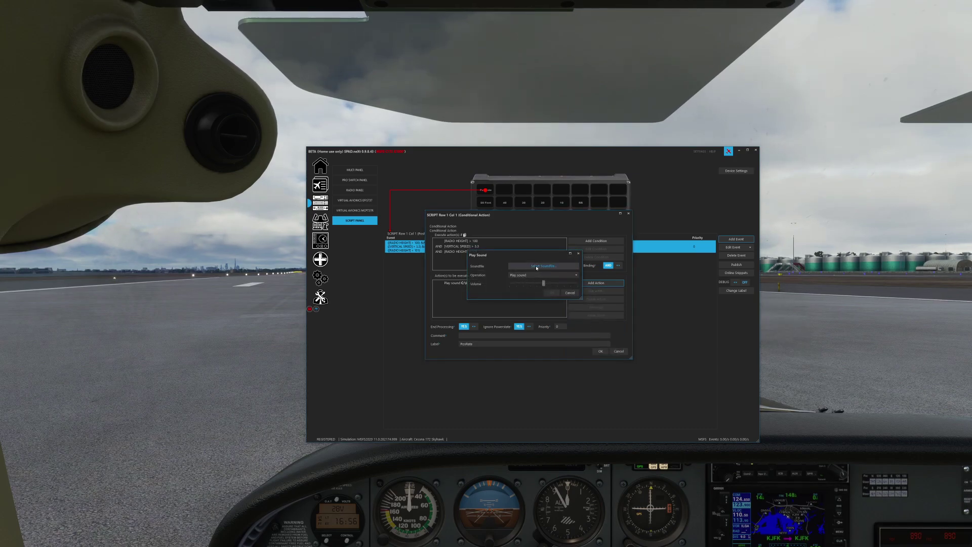
click(537, 267)
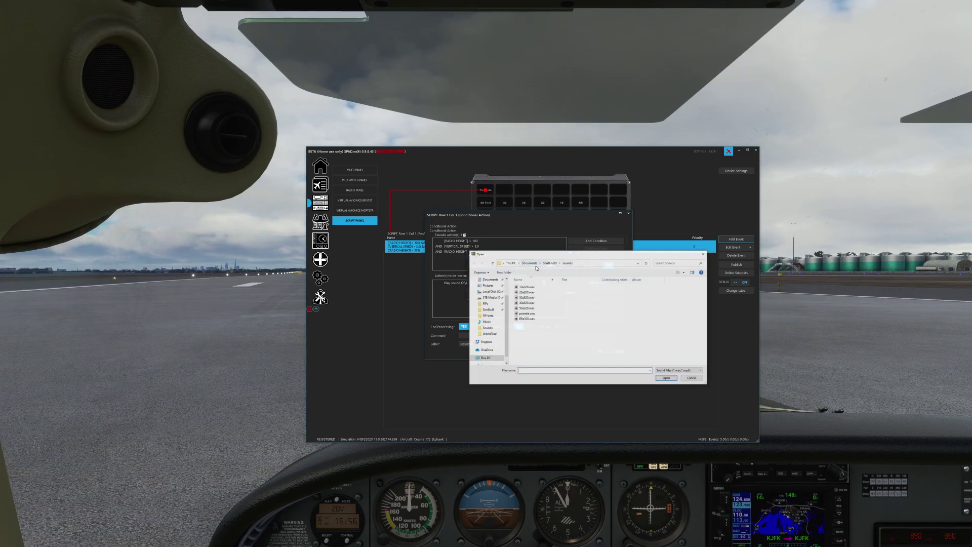
click(488, 281)
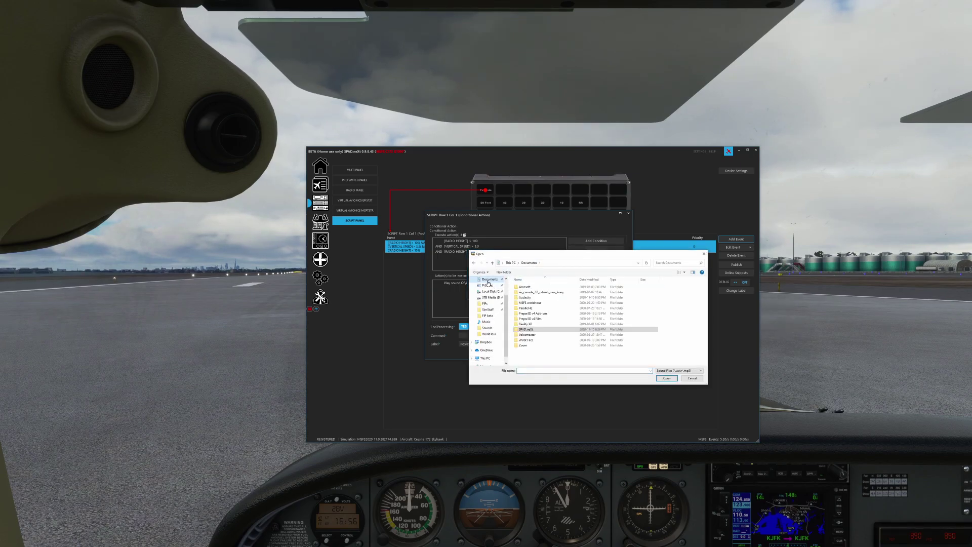
double_click(527, 330)
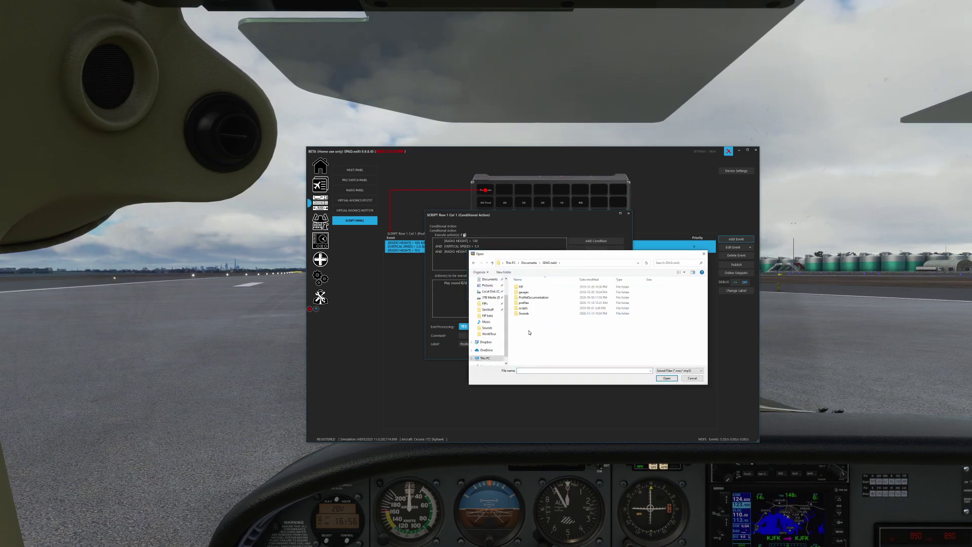